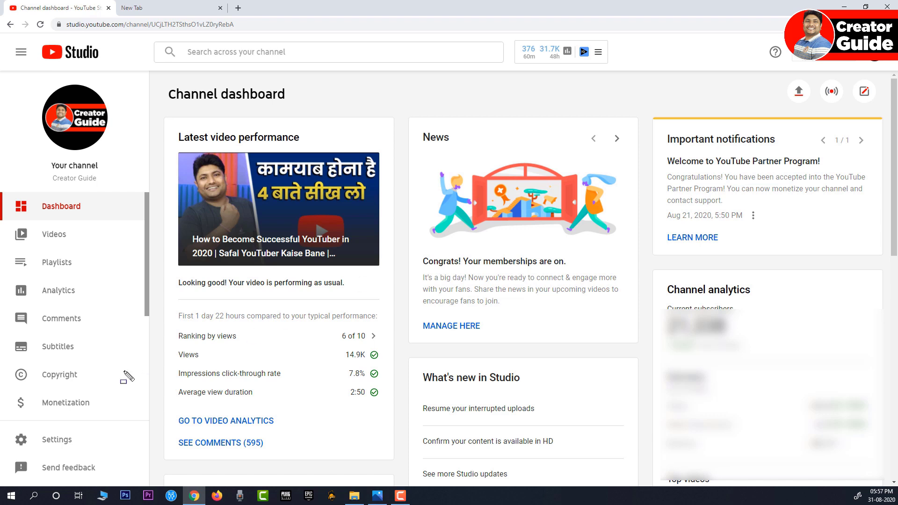
# Step: Open the channel's advanced settings within the YouTube Studio settings
pyautogui.moveTo(94, 428); pyautogui.dragTo(8, 452)
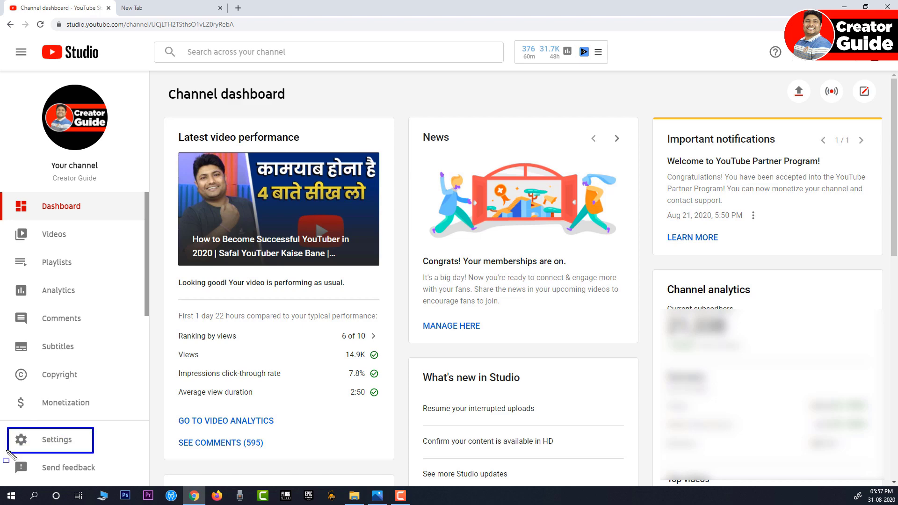
pyautogui.click(33, 444)
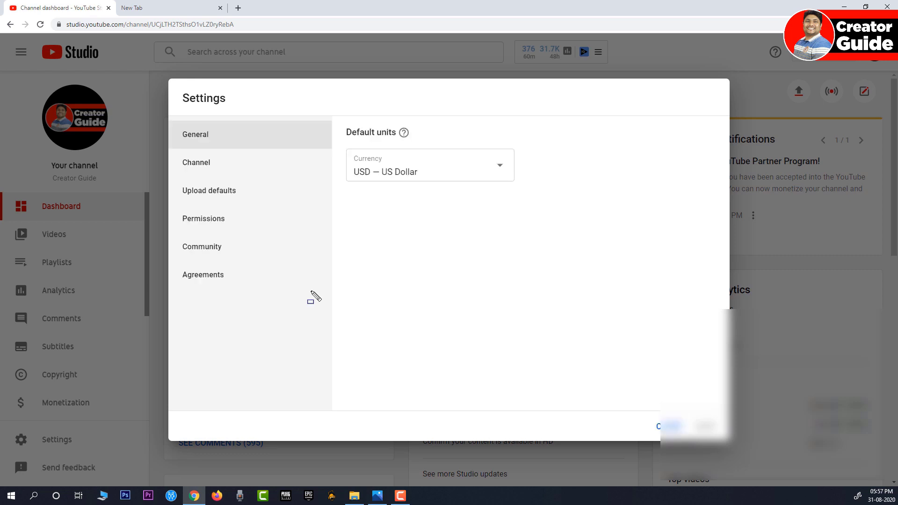
pyautogui.moveTo(174, 155)
pyautogui.mouseDown()
pyautogui.moveTo(199, 173)
pyautogui.moveTo(252, 178)
pyautogui.mouseUp()
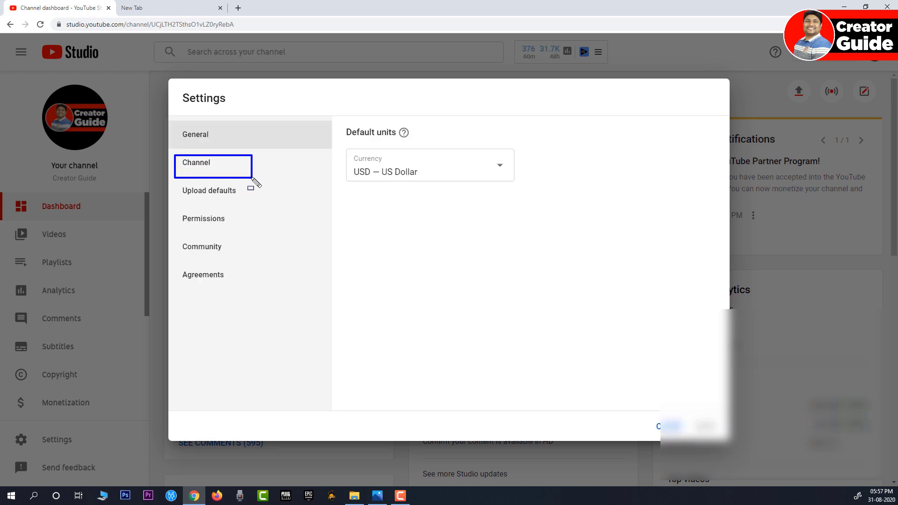
pyautogui.click(200, 168)
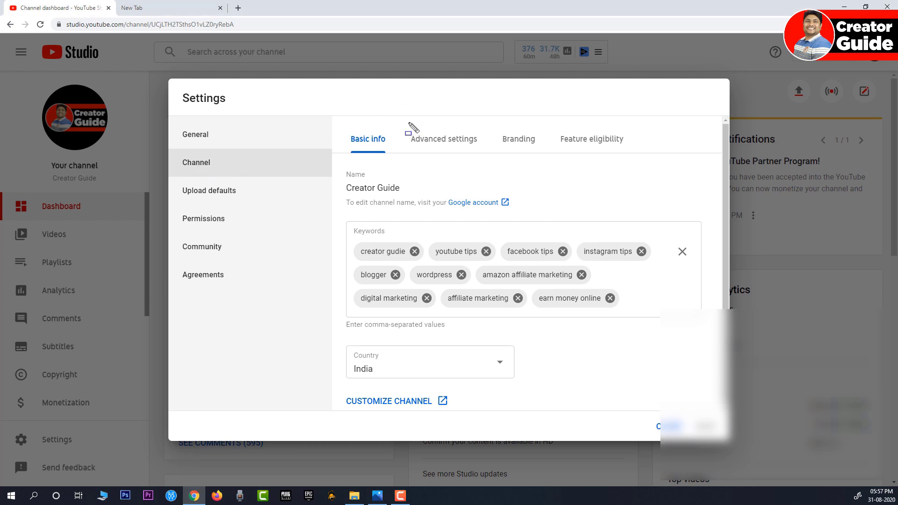
pyautogui.moveTo(403, 126); pyautogui.dragTo(487, 161)
pyautogui.click(457, 139)
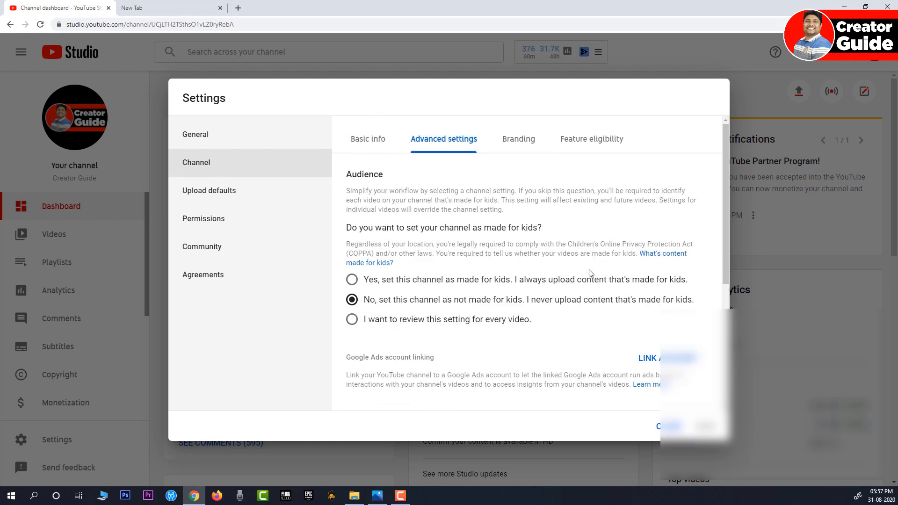
# Step: Open the YouTube account management page from the other channel settings
pyautogui.scroll(-5, 591, 273)
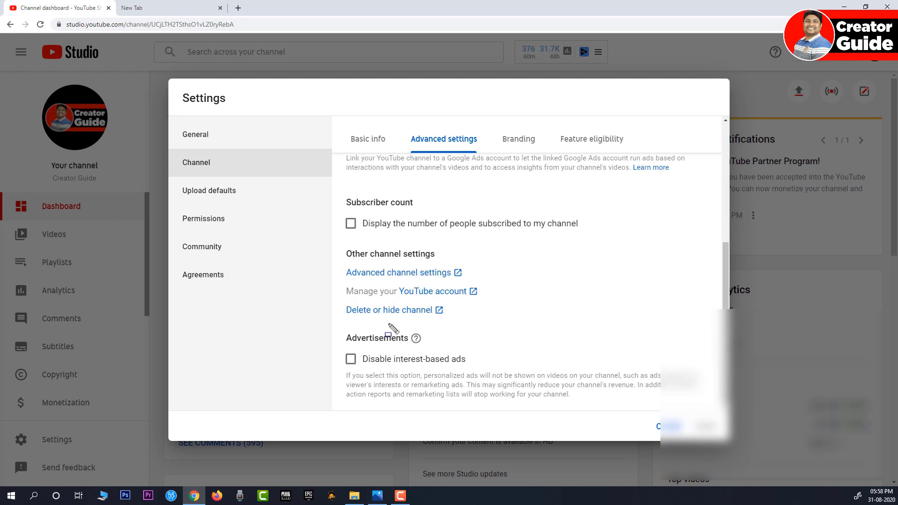
pyautogui.moveTo(338, 237)
pyautogui.mouseDown()
pyautogui.moveTo(383, 261)
pyautogui.moveTo(467, 261)
pyautogui.mouseUp()
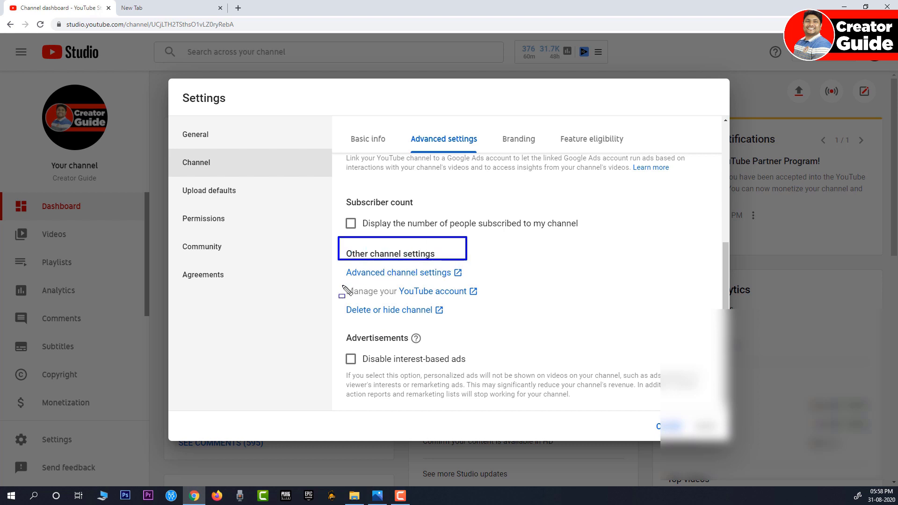
pyautogui.moveTo(338, 283)
pyautogui.mouseDown()
pyautogui.moveTo(391, 299)
pyautogui.moveTo(486, 301)
pyautogui.mouseUp()
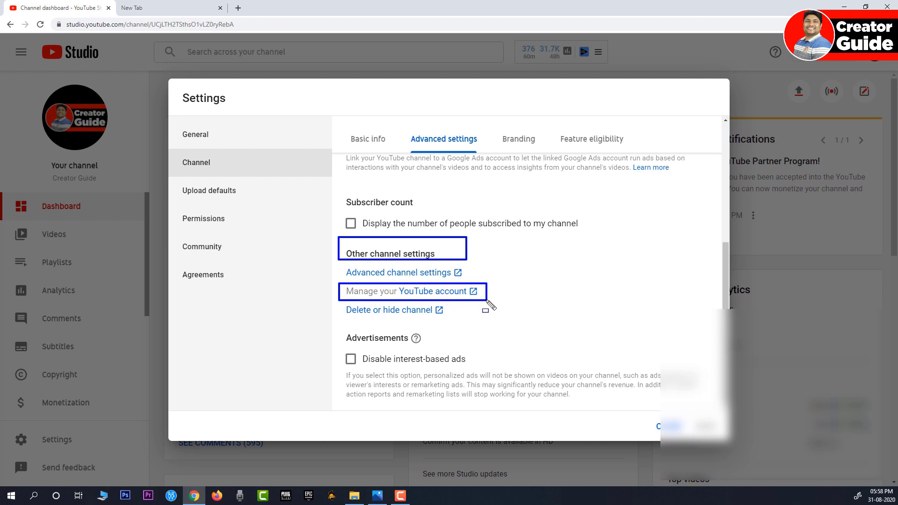
pyautogui.click(429, 292)
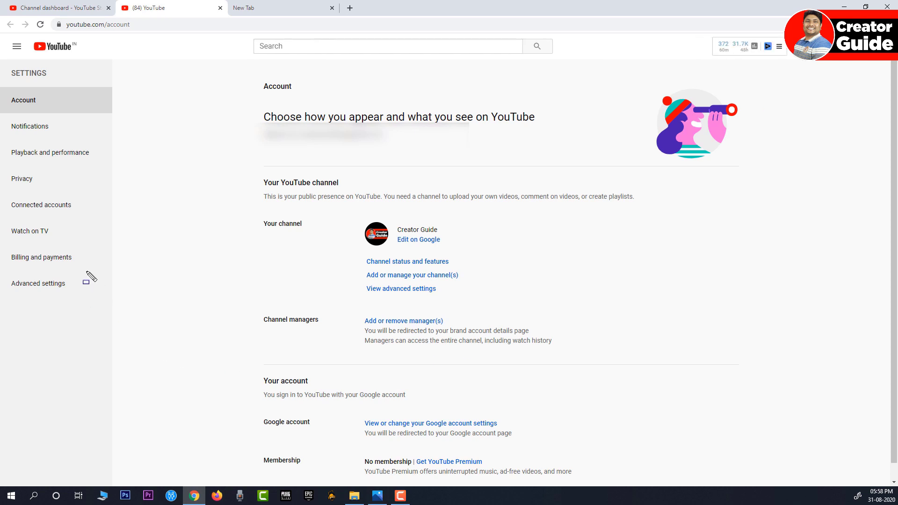
# Step: Show the advanced settings of the YouTube account
pyautogui.moveTo(87, 271); pyautogui.dragTo(3, 298)
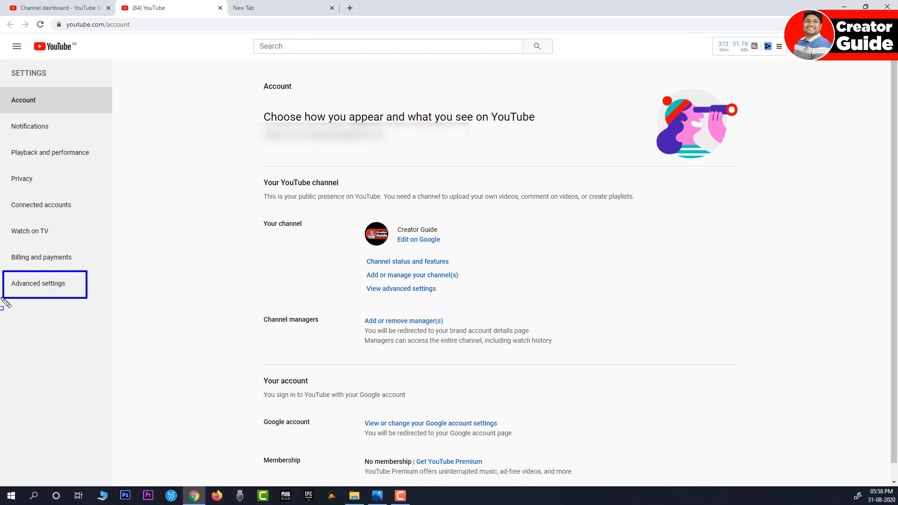
pyautogui.press('Escape')
pyautogui.click(45, 289)
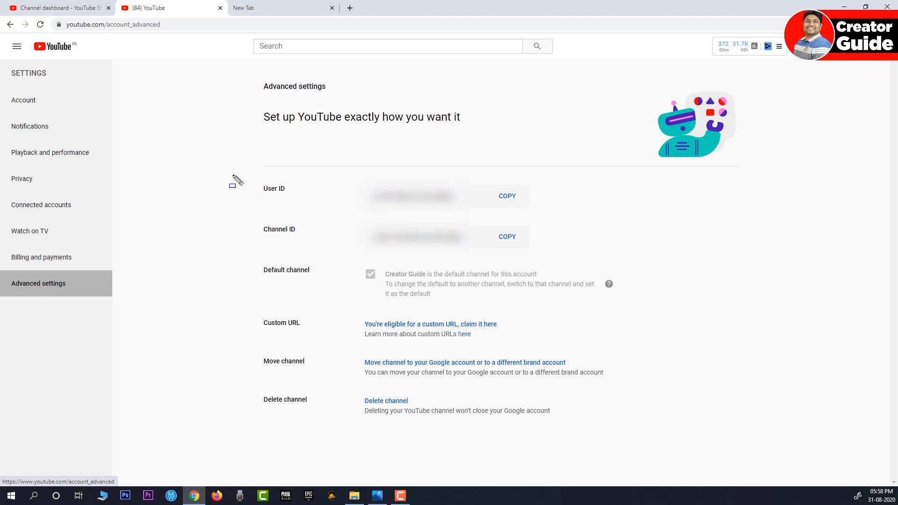
# Step: Start claiming the custom URL the channel is eligible for
pyautogui.moveTo(232, 174)
pyautogui.mouseDown()
pyautogui.moveTo(298, 227)
pyautogui.moveTo(448, 256)
pyautogui.moveTo(570, 254)
pyautogui.mouseUp()
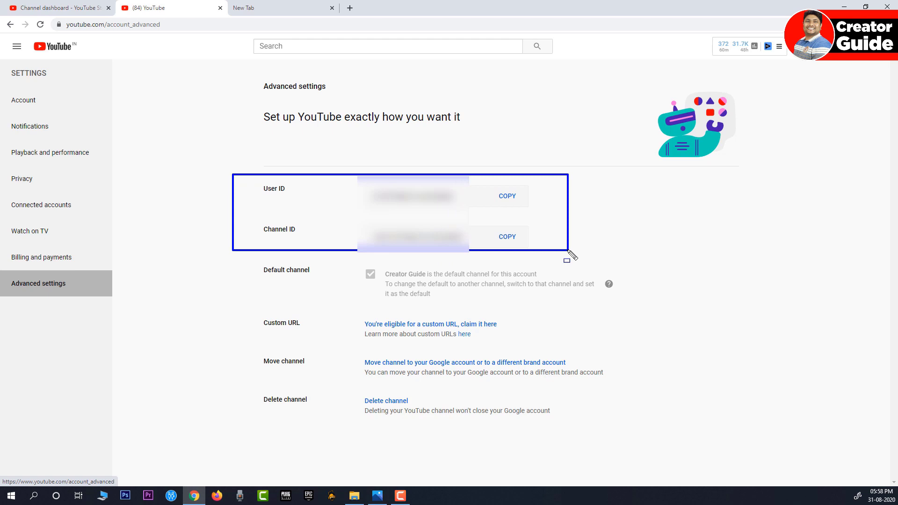
pyautogui.moveTo(234, 304); pyautogui.dragTo(307, 340)
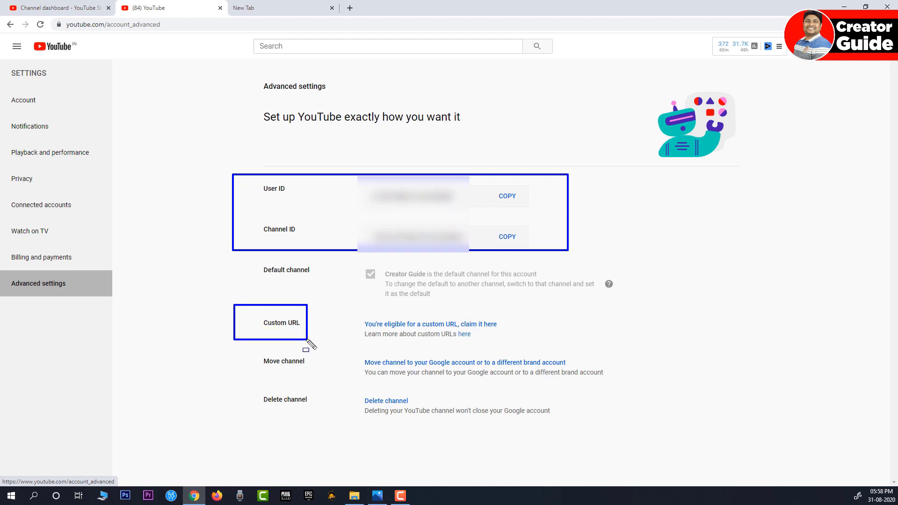
pyautogui.moveTo(344, 304)
pyautogui.mouseDown()
pyautogui.moveTo(385, 341)
pyautogui.moveTo(542, 354)
pyautogui.mouseUp()
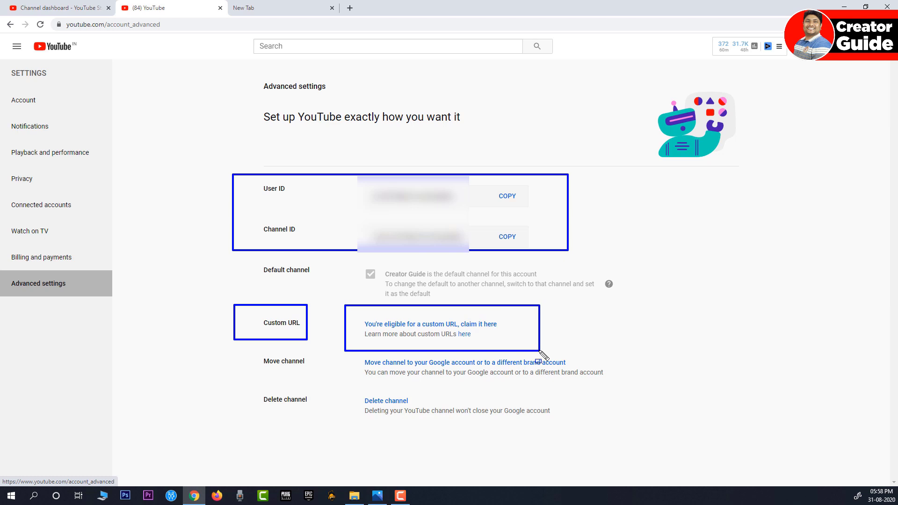
pyautogui.press('Escape')
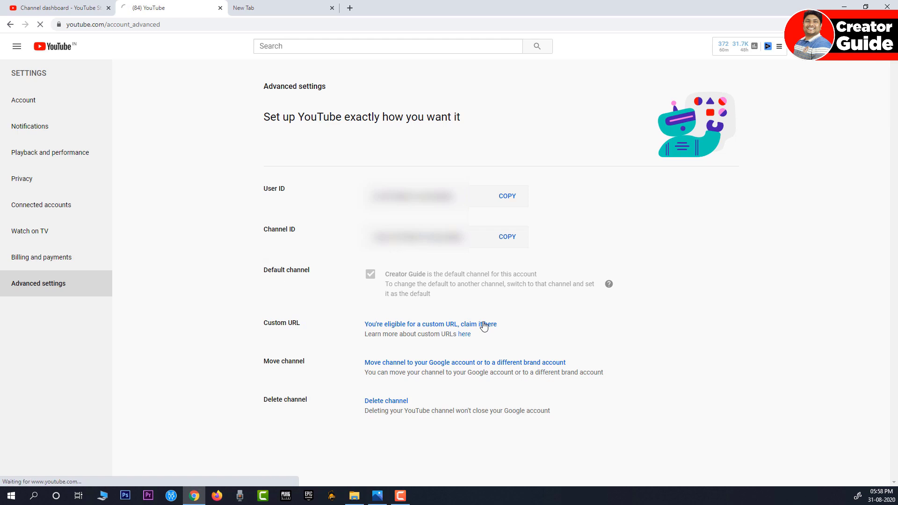
pyautogui.click(484, 325)
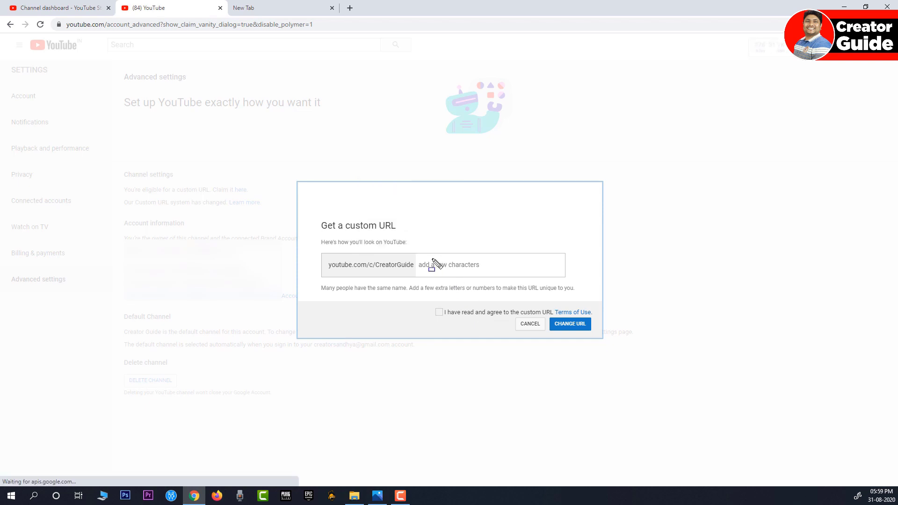
# Step: Agree to the custom URL Terms of Use for the youtube.com/c/CreatorGuide address
pyautogui.moveTo(437, 258)
pyautogui.mouseDown()
pyautogui.moveTo(331, 268)
pyautogui.moveTo(317, 281)
pyautogui.mouseUp()
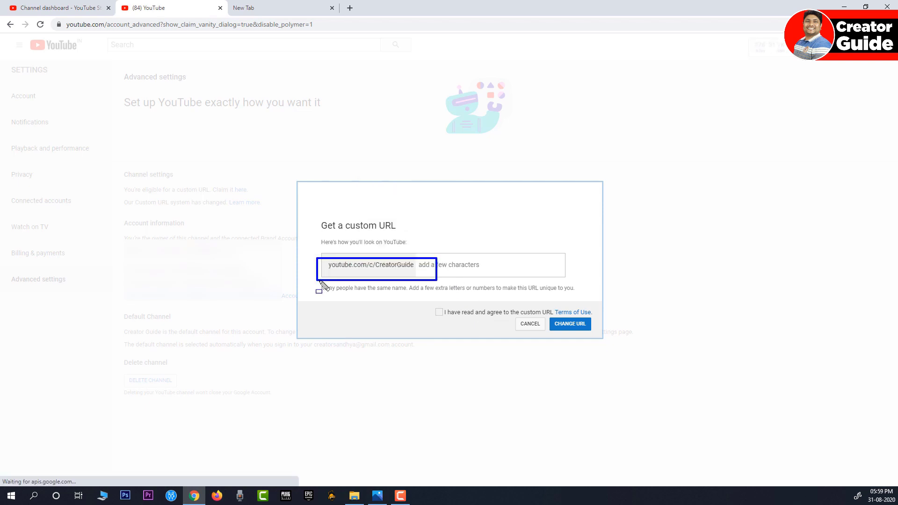
pyautogui.press('Escape')
pyautogui.click(432, 268)
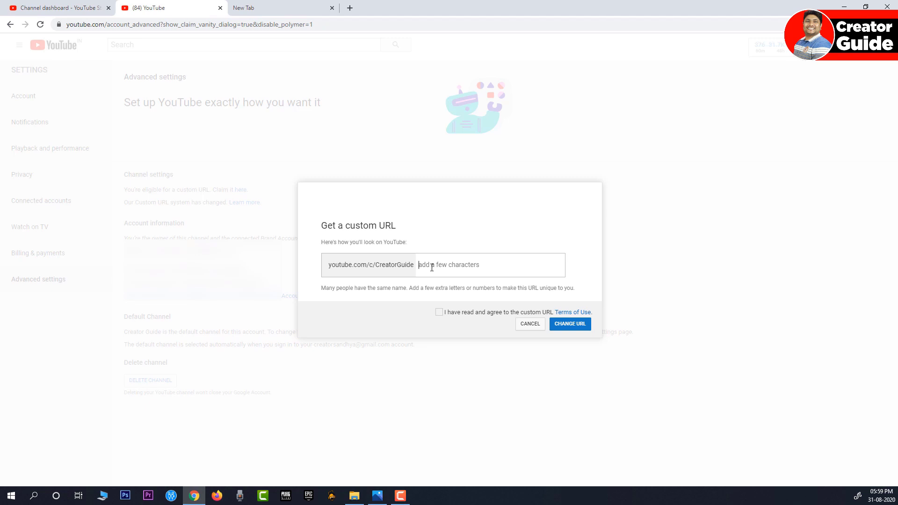
pyautogui.click(439, 312)
pyautogui.moveTo(422, 300); pyautogui.dragTo(453, 323)
# Step: Try to change the channel's URL to youtube.com/c/CreatorGuide without any extra characters
pyautogui.click(441, 266)
pyautogui.write('u')
pyautogui.press('BackSpace')
pyautogui.moveTo(307, 249)
pyautogui.mouseDown()
pyautogui.moveTo(364, 279)
pyautogui.moveTo(444, 283)
pyautogui.mouseUp()
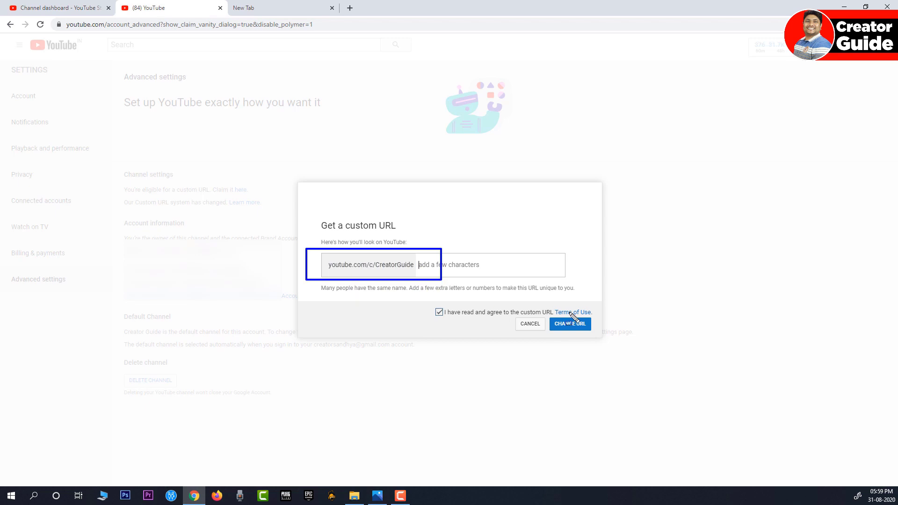
pyautogui.moveTo(546, 307)
pyautogui.mouseDown()
pyautogui.moveTo(580, 343)
pyautogui.moveTo(611, 343)
pyautogui.mouseUp()
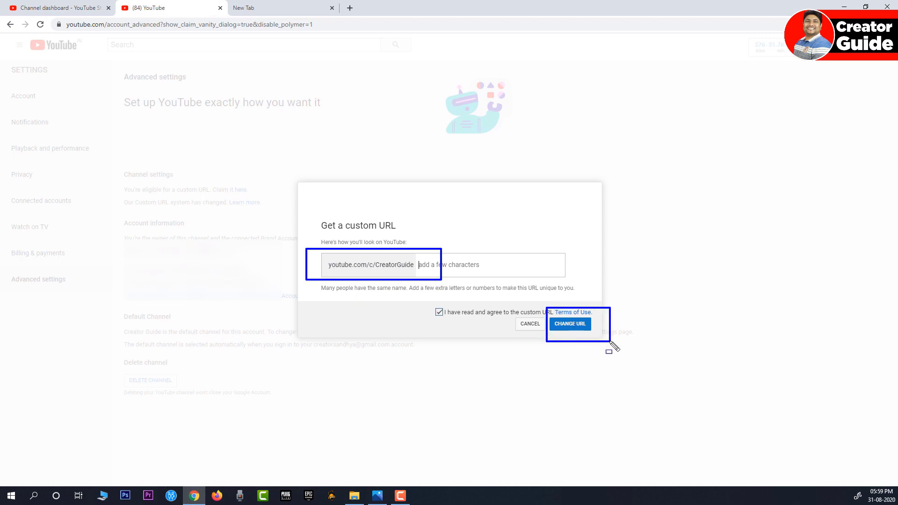
pyautogui.click(576, 326)
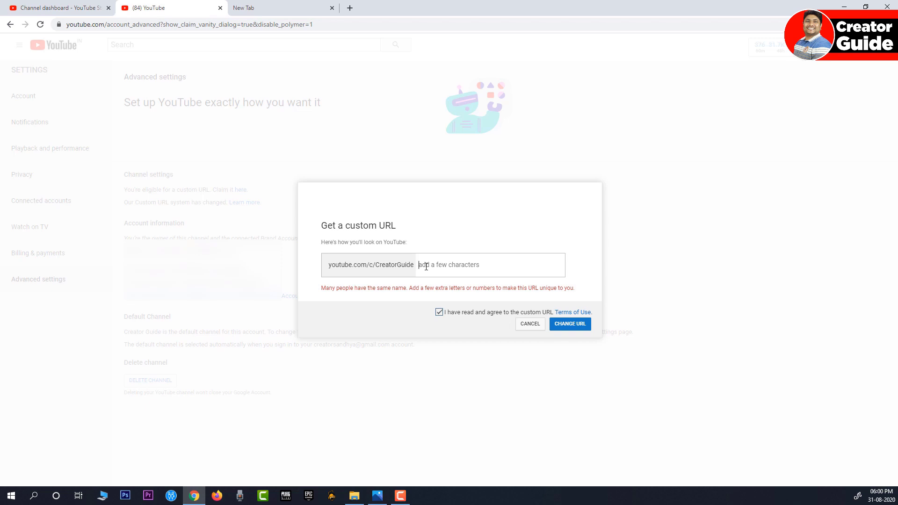
# Step: Add "official" after CreatorGuide in the custom URL and submit the URL change
pyautogui.write('official')
pyautogui.moveTo(518, 229); pyautogui.dragTo(567, 256)
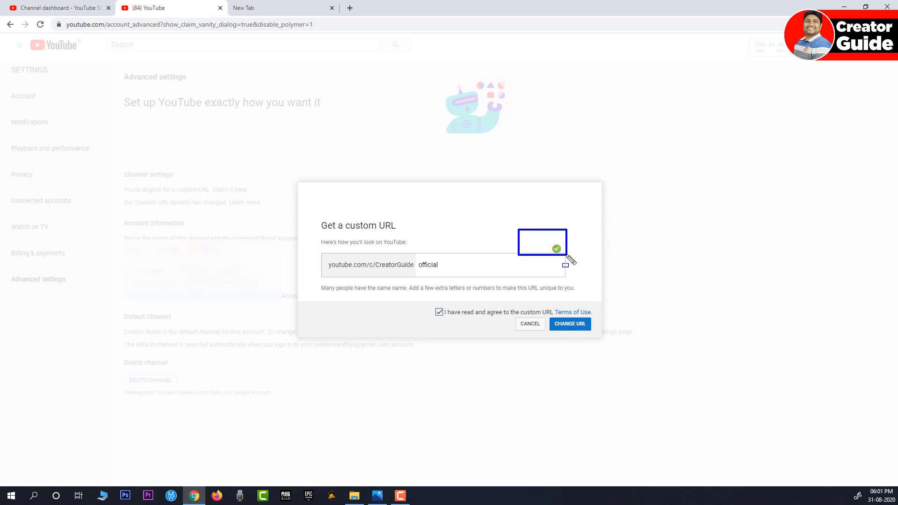
pyautogui.moveTo(310, 251)
pyautogui.mouseDown()
pyautogui.moveTo(352, 273)
pyautogui.moveTo(470, 284)
pyautogui.mouseUp()
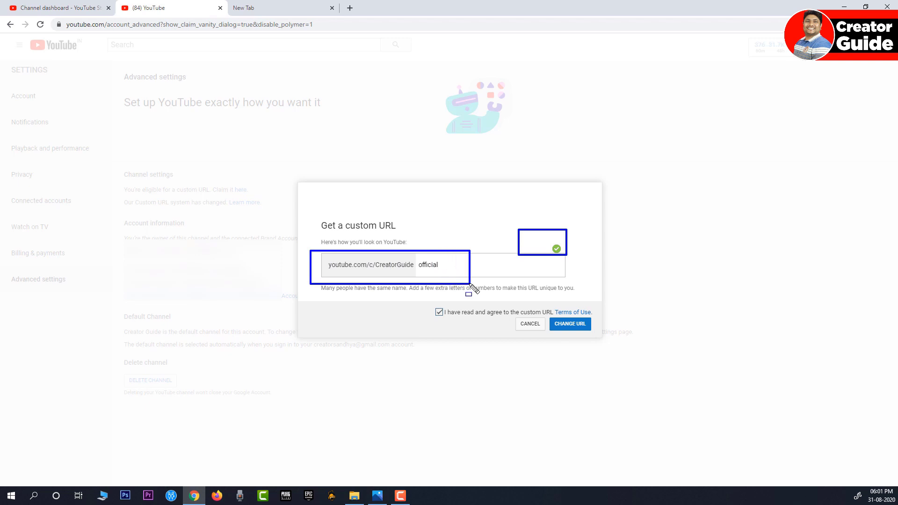
pyautogui.click(569, 324)
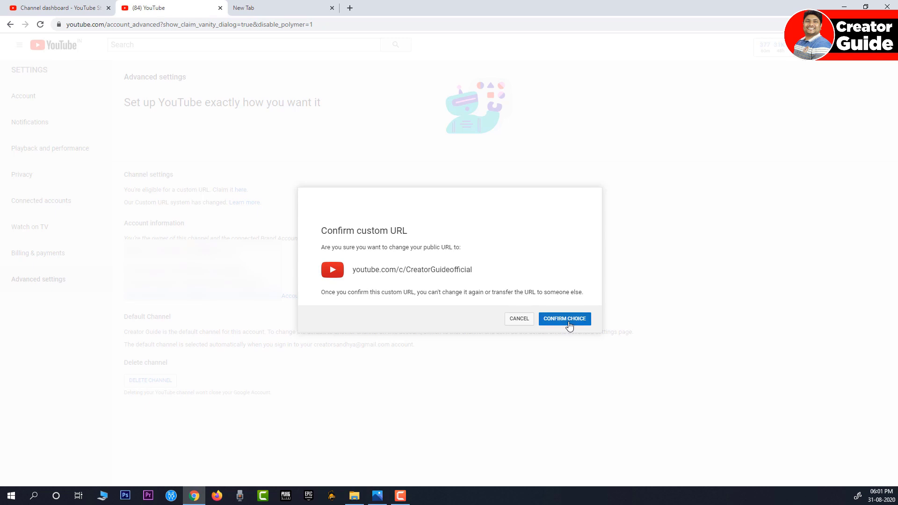
# Step: Confirm youtube.com/c/CreatorGuideofficial as the channel's custom URL
pyautogui.moveTo(490, 256); pyautogui.dragTo(349, 283)
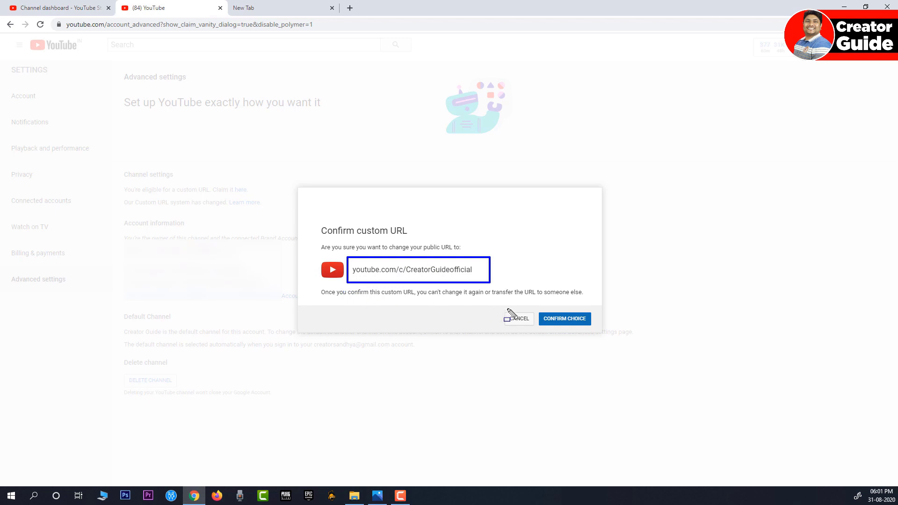
pyautogui.moveTo(514, 305); pyautogui.dragTo(612, 337)
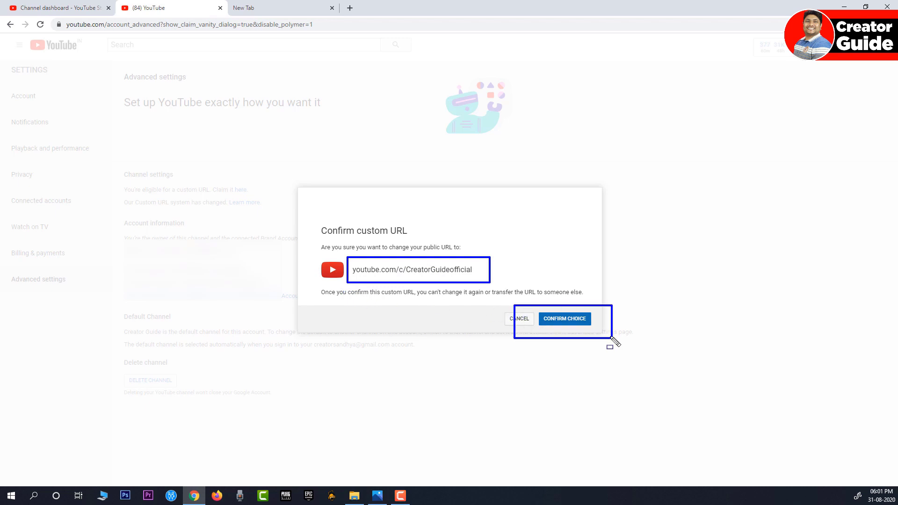
pyautogui.click(557, 318)
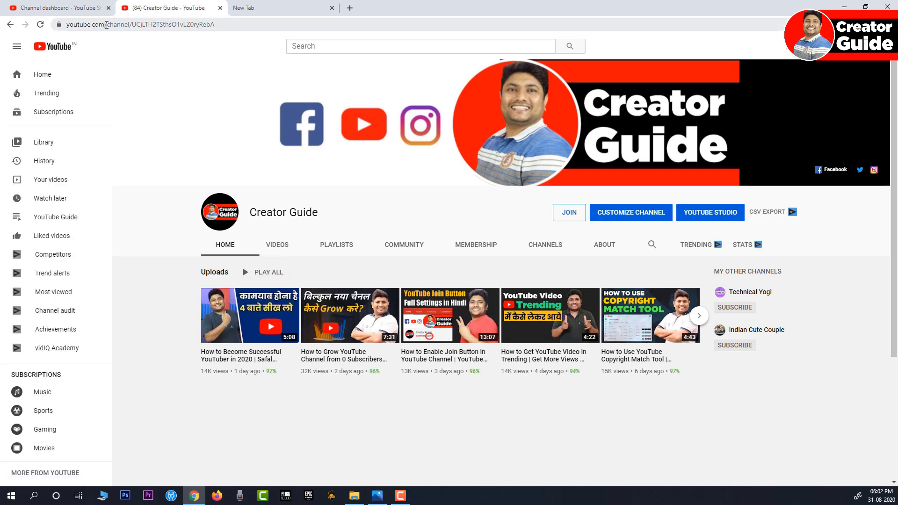
# Step: Load the channel through its custom address, youtube.com/creatorguideofficial, in the same browser tab
pyautogui.moveTo(106, 24); pyautogui.dragTo(225, 24)
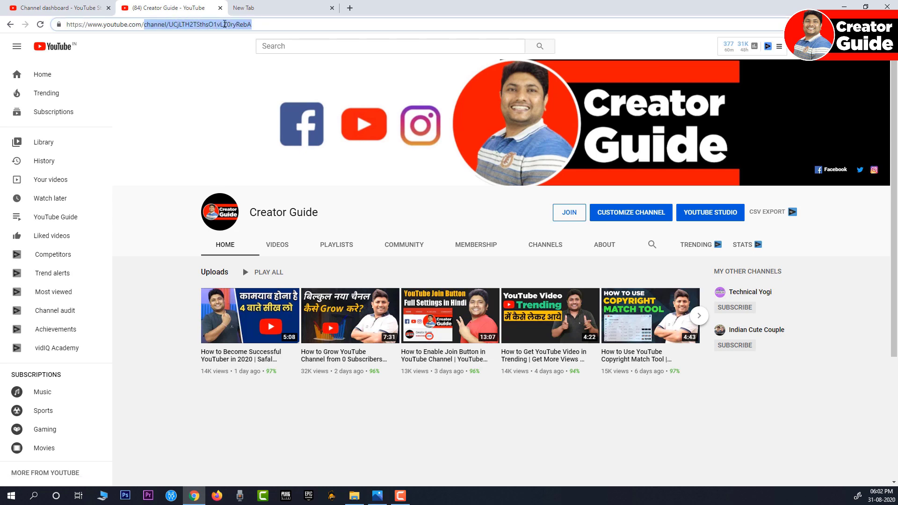
pyautogui.press('BackSpace')
pyautogui.write('creator')
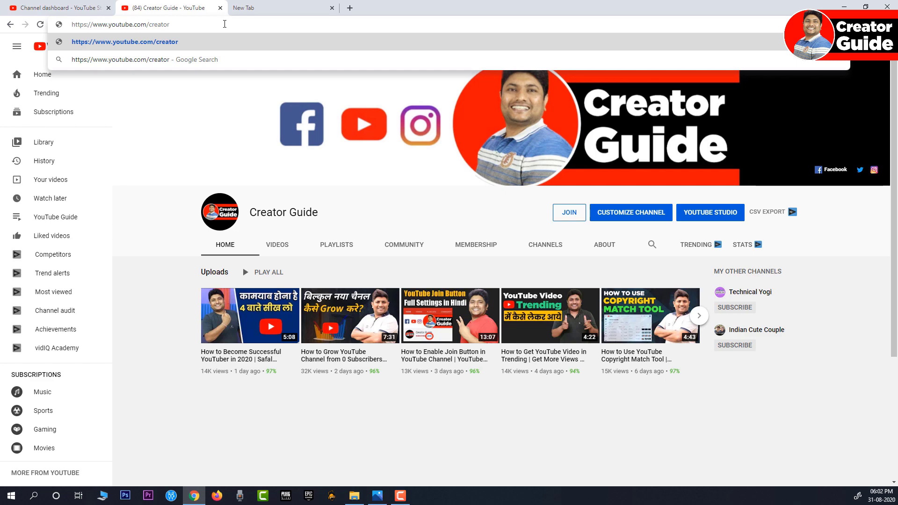
pyautogui.write('guide')
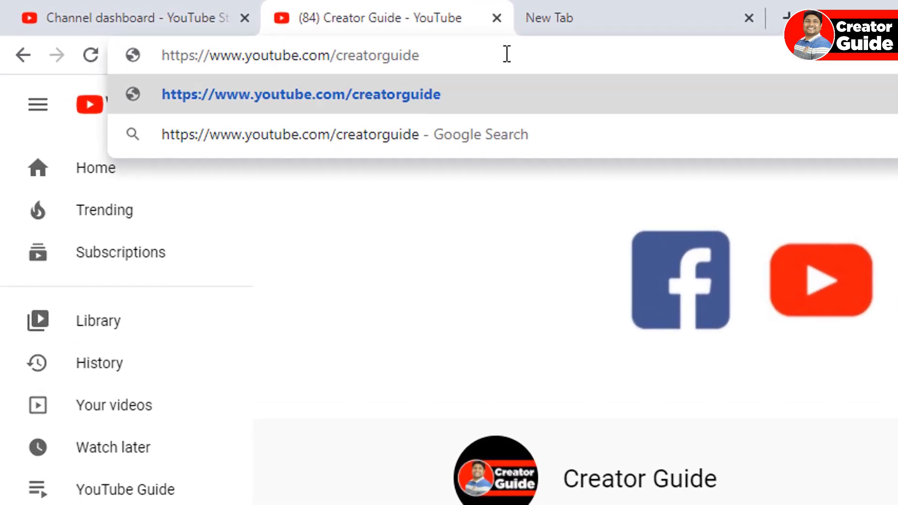
pyautogui.write('official')
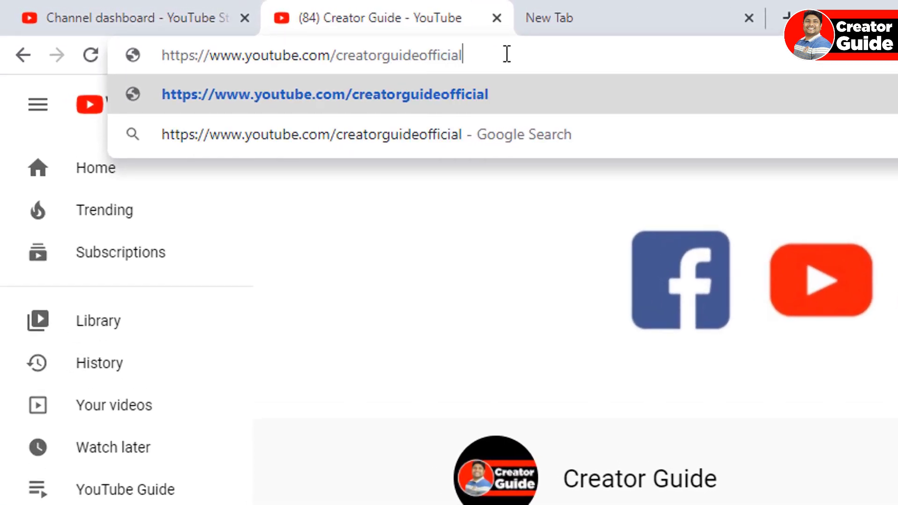
pyautogui.press('Return')
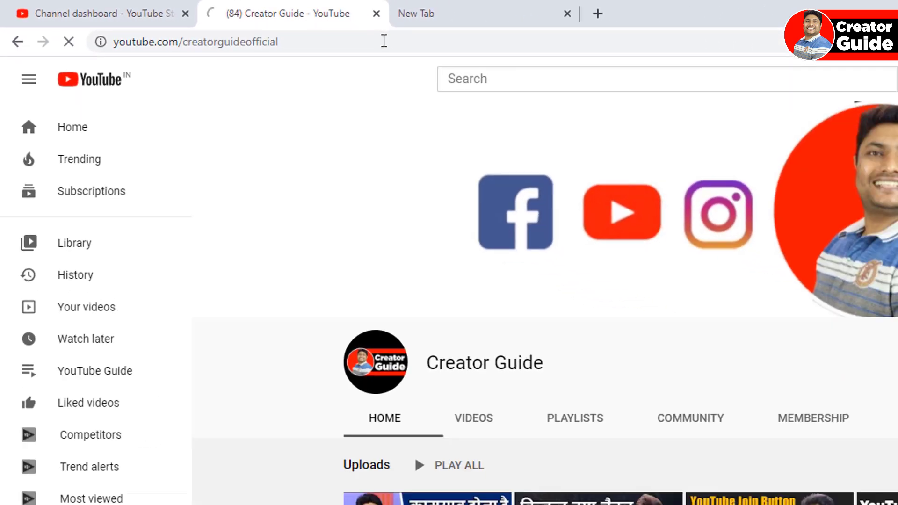